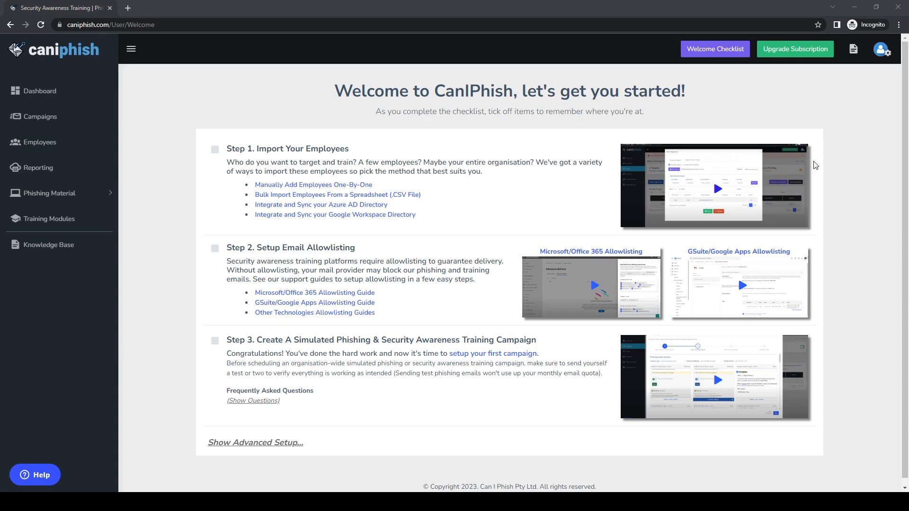
Open customer management and read the descriptions of the New Customer Tenant, Change Active Tenant and Tenant Information sections.
{"action": "left_click", "coordinate": [883, 53]}
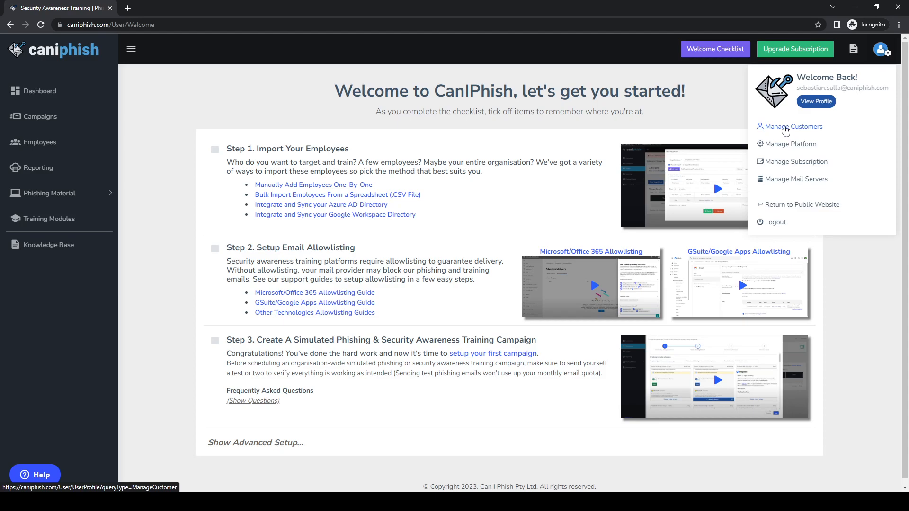
{"action": "left_click", "coordinate": [786, 130]}
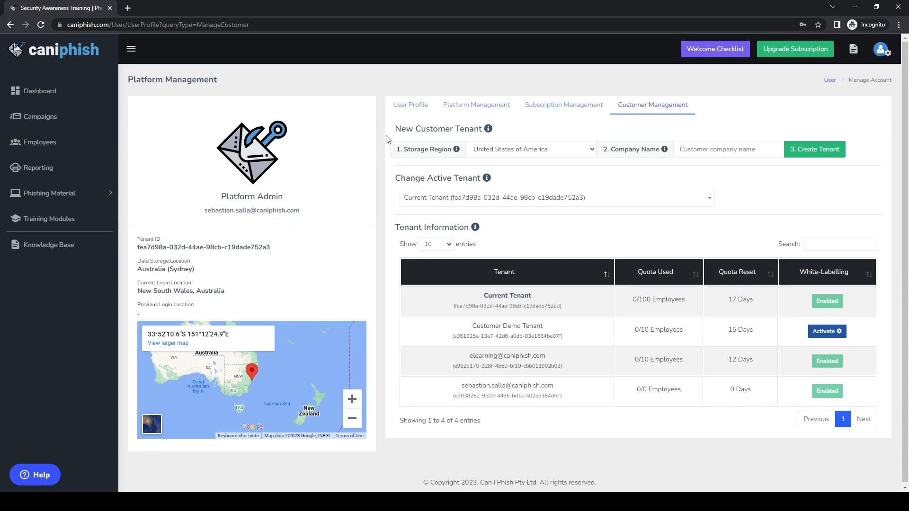
{"action": "mouse_move", "coordinate": [410, 130]}
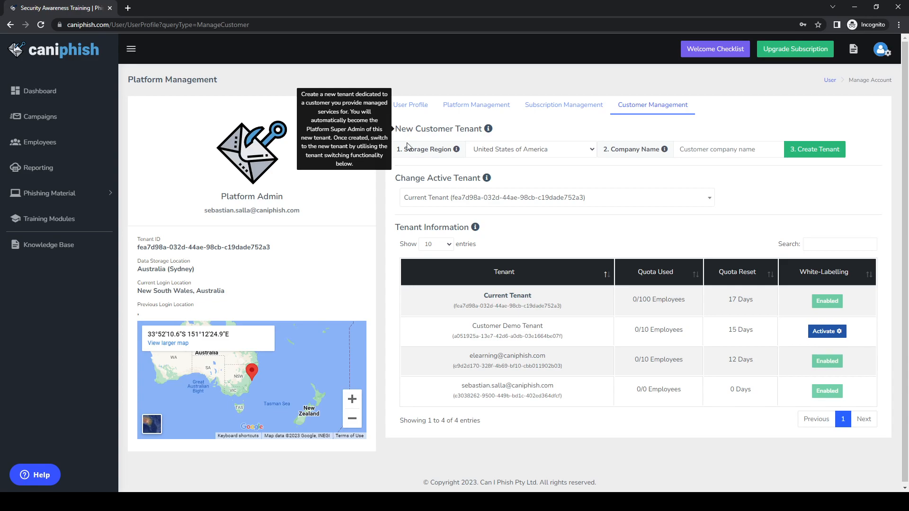
{"action": "mouse_move", "coordinate": [408, 178]}
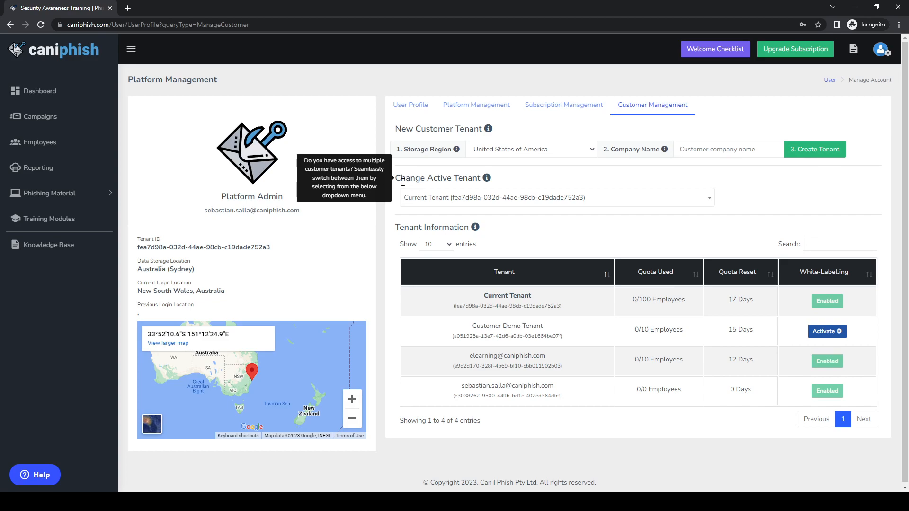
{"action": "mouse_move", "coordinate": [416, 229]}
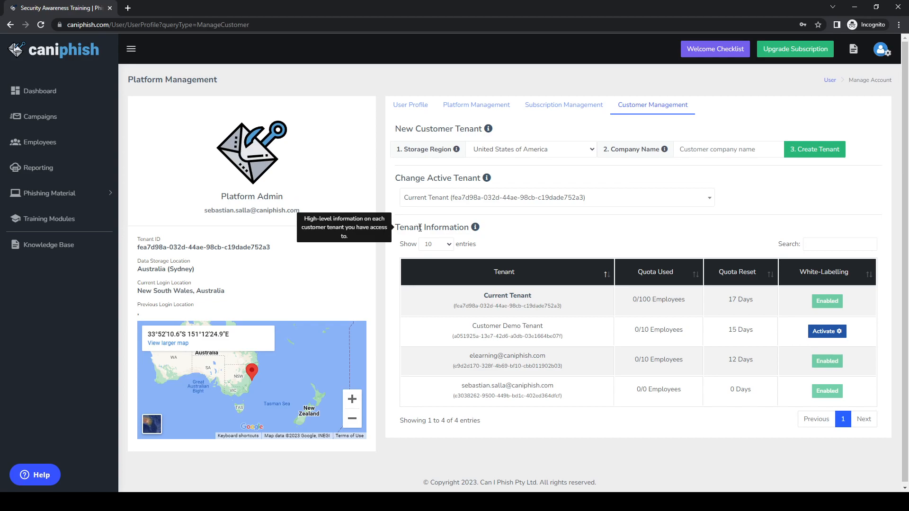
{"action": "mouse_move", "coordinate": [455, 128]}
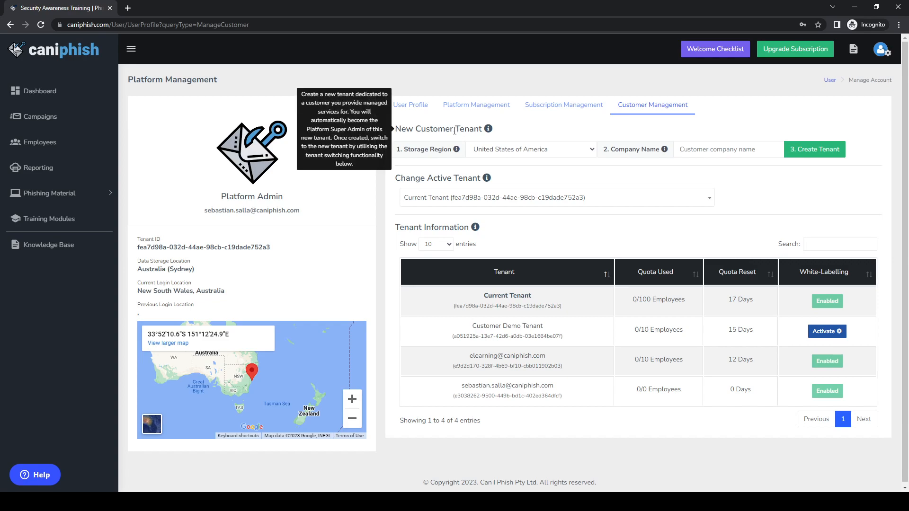
Create a new customer tenant with storage region Australia and company name "CanIPhish Customer A".
{"action": "left_click", "coordinate": [516, 149]}
{"action": "left_click", "coordinate": [503, 172]}
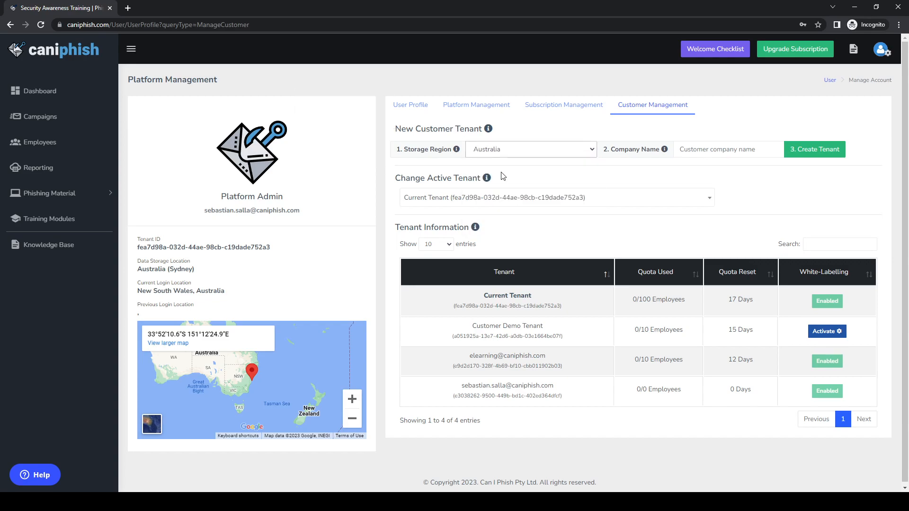
{"action": "left_click", "coordinate": [700, 150]}
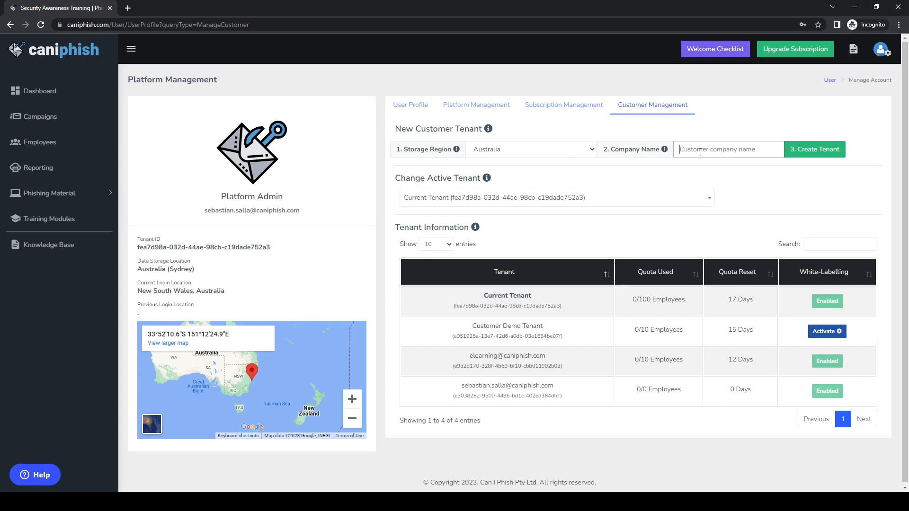
{"action": "left_click", "coordinate": [560, 154]}
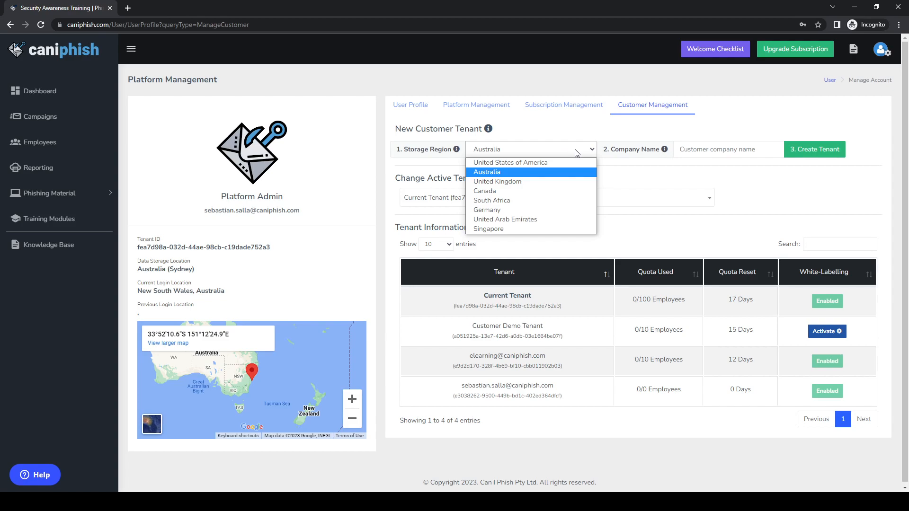
{"action": "left_click", "coordinate": [700, 150]}
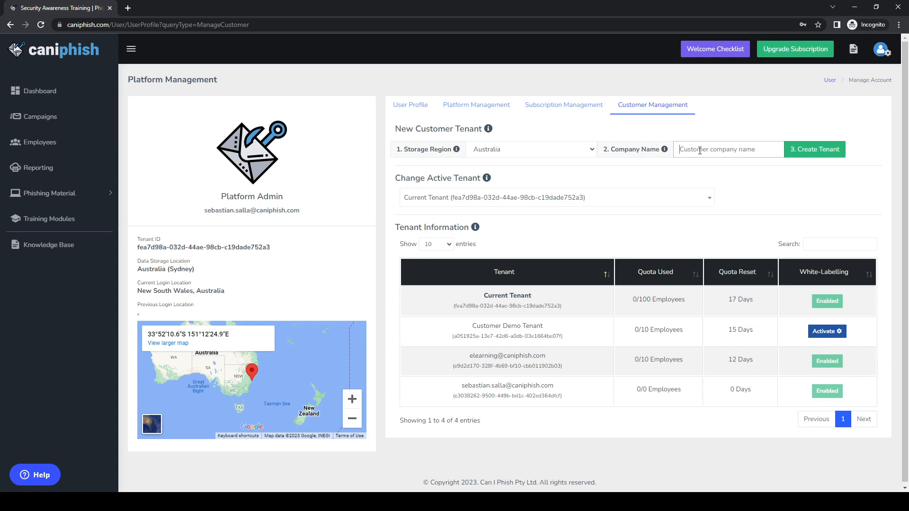
{"action": "left_click", "coordinate": [700, 150]}
{"action": "type", "text": "CanIPhish Customer A"}
{"action": "left_click", "coordinate": [812, 150]}
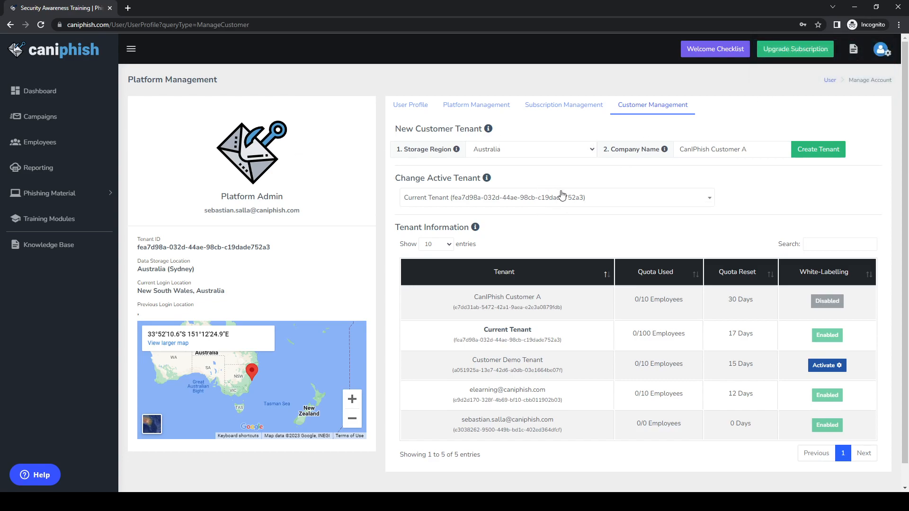
Switch the active tenant to CanIPhish Customer A and check the company name in the profile and account details.
{"action": "left_click", "coordinate": [562, 198]}
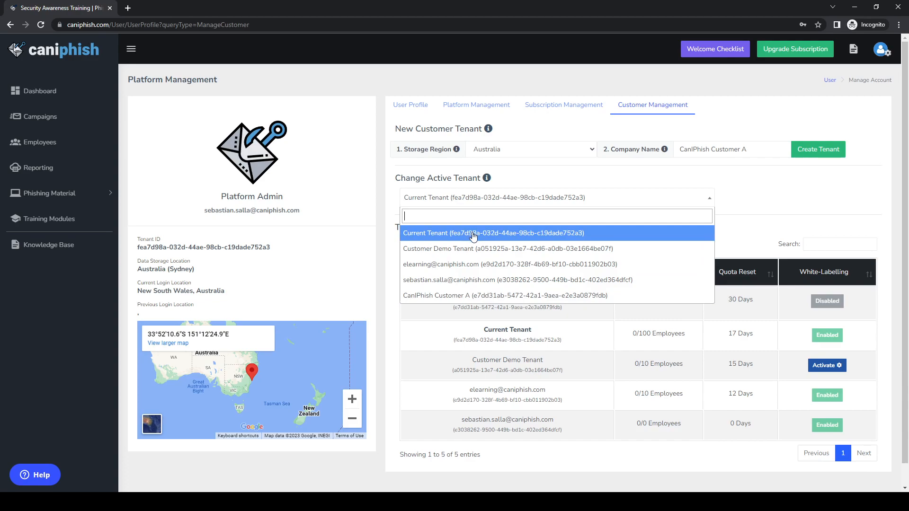
{"action": "left_click", "coordinate": [470, 300]}
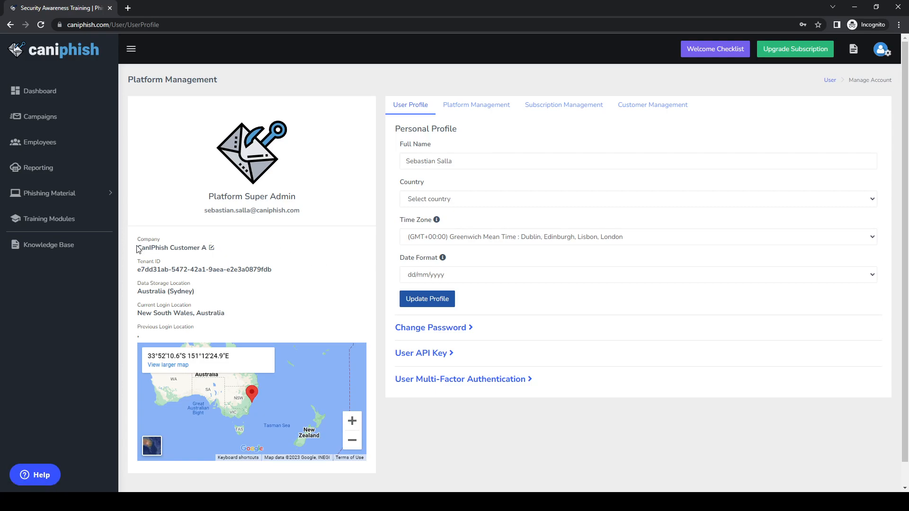
{"action": "left_click_drag", "start_coordinate": [142, 249], "coordinate": [206, 249]}
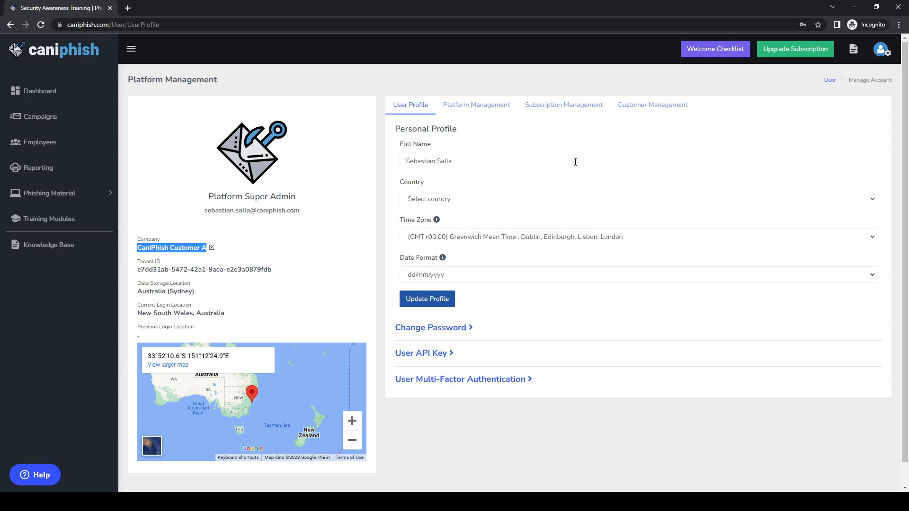
{"action": "left_click", "coordinate": [883, 54]}
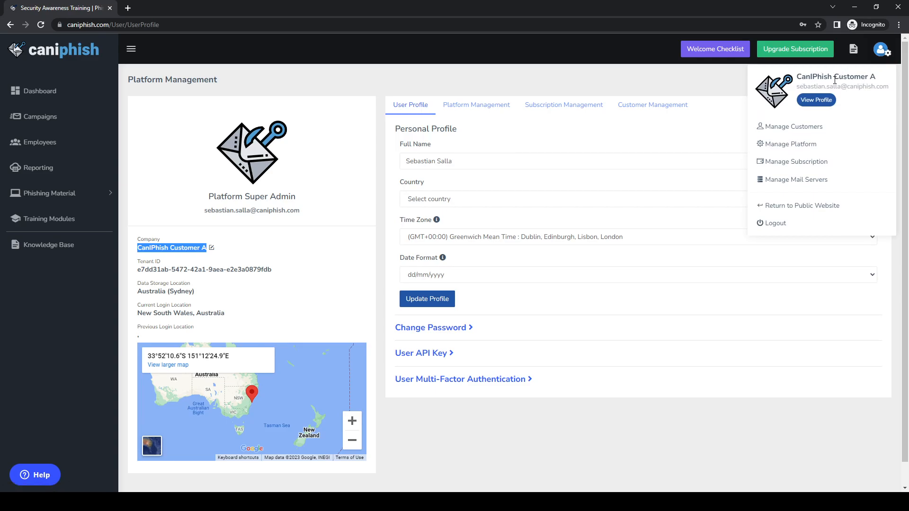
{"action": "left_click", "coordinate": [605, 79]}
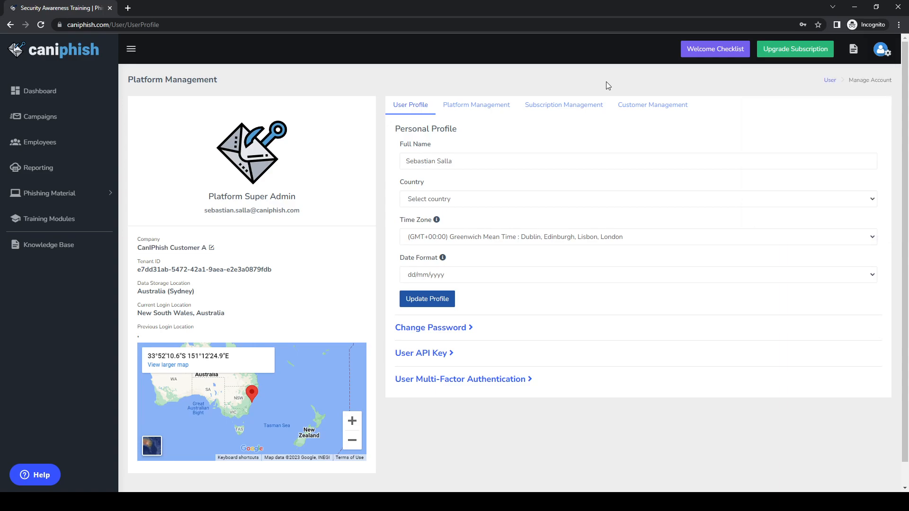
Review the new tenant's platform management, subscription management and customer management settings.
{"action": "left_click", "coordinate": [492, 107]}
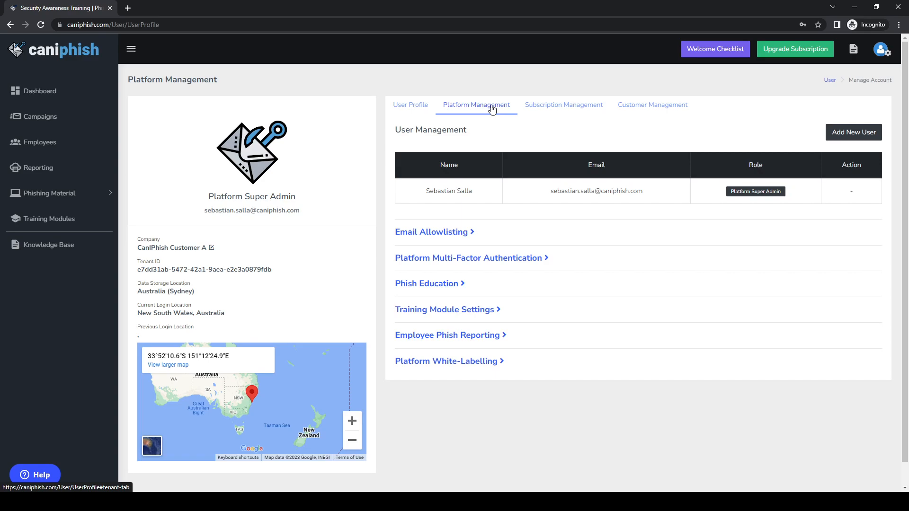
{"action": "left_click", "coordinate": [554, 108]}
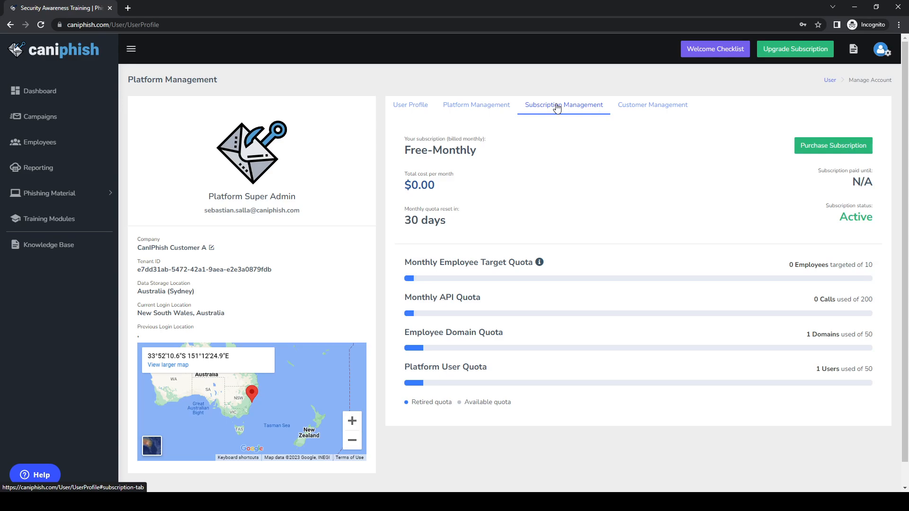
{"action": "left_click", "coordinate": [660, 109]}
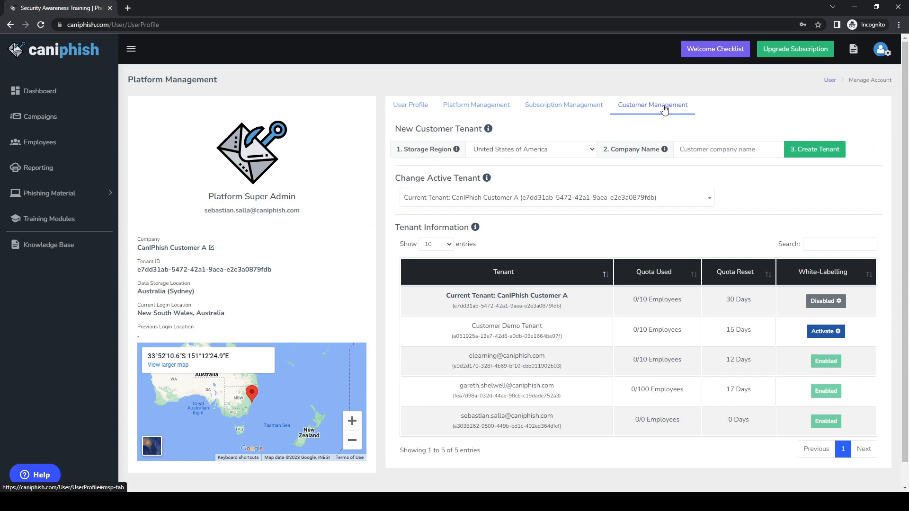
{"action": "mouse_move", "coordinate": [423, 128]}
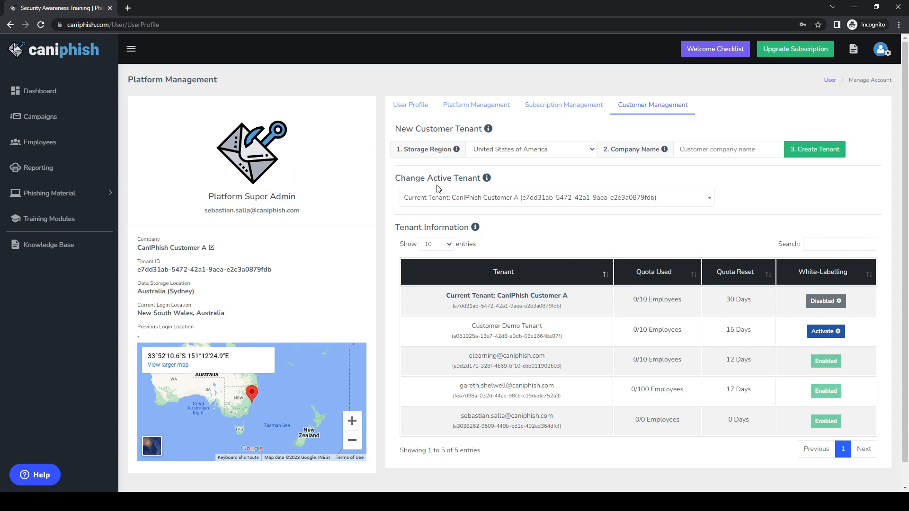
{"action": "mouse_move", "coordinate": [430, 227]}
Switch the active tenant to the one named after the administrator's own e-mail and reopen customer management.
{"action": "left_click", "coordinate": [521, 197]}
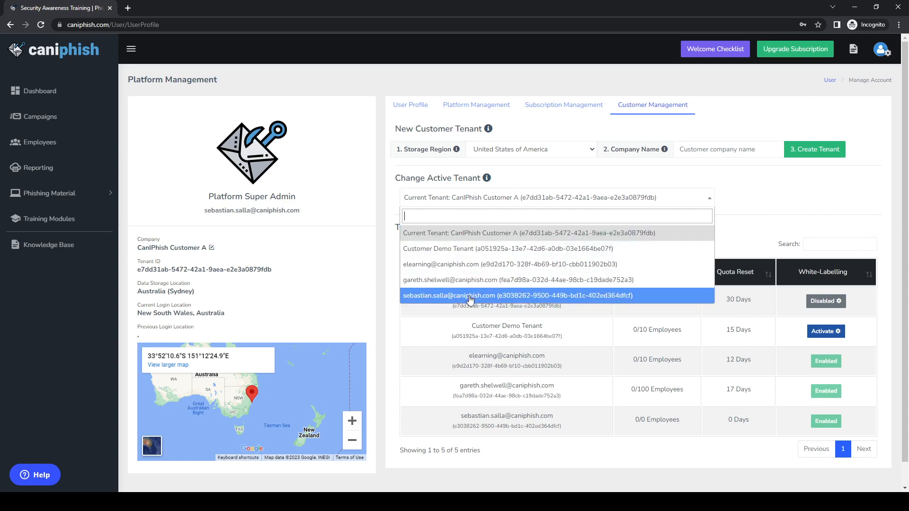
{"action": "left_click", "coordinate": [472, 296]}
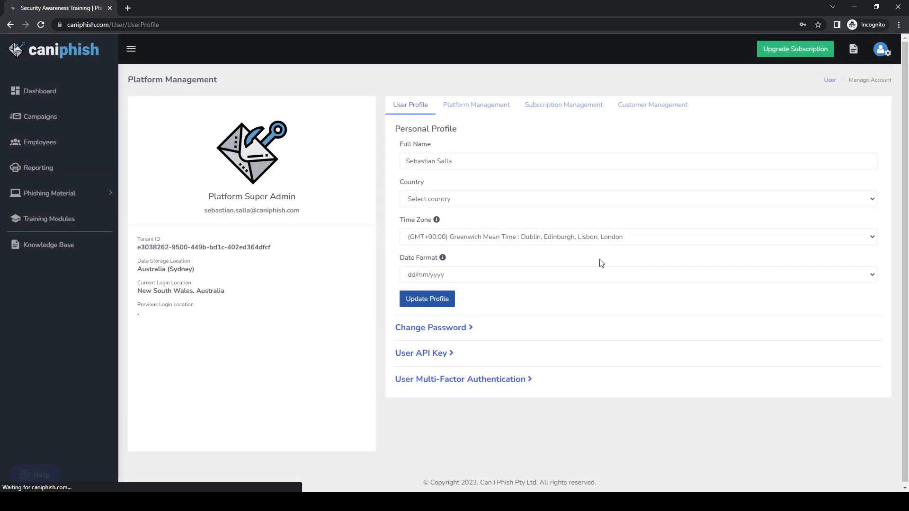
{"action": "left_click", "coordinate": [657, 108]}
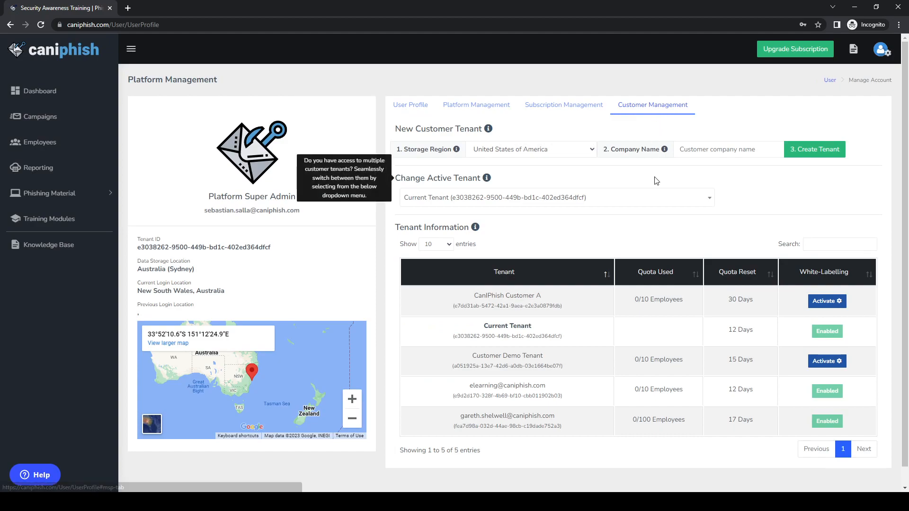
Activate white-labelling for CanIPhish Customer A by copying the settings from the current tenant, and save.
{"action": "left_click", "coordinate": [825, 301]}
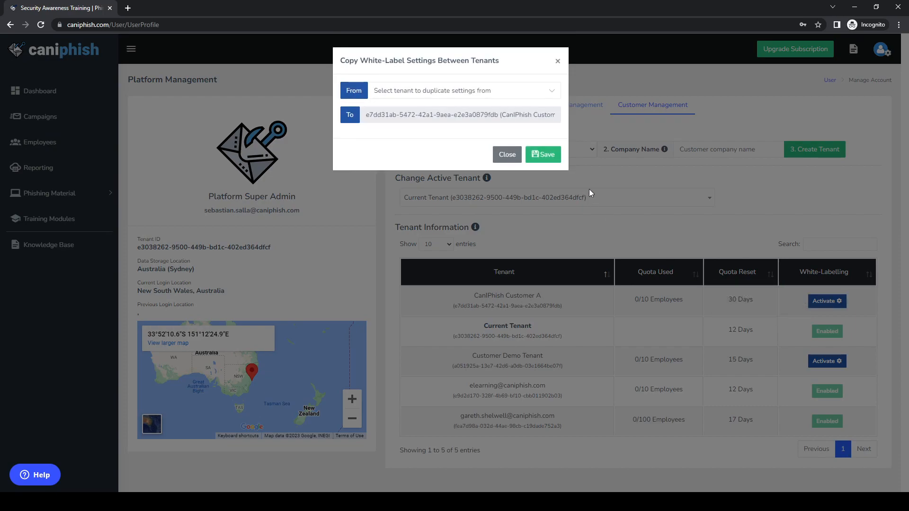
{"action": "left_click", "coordinate": [473, 93]}
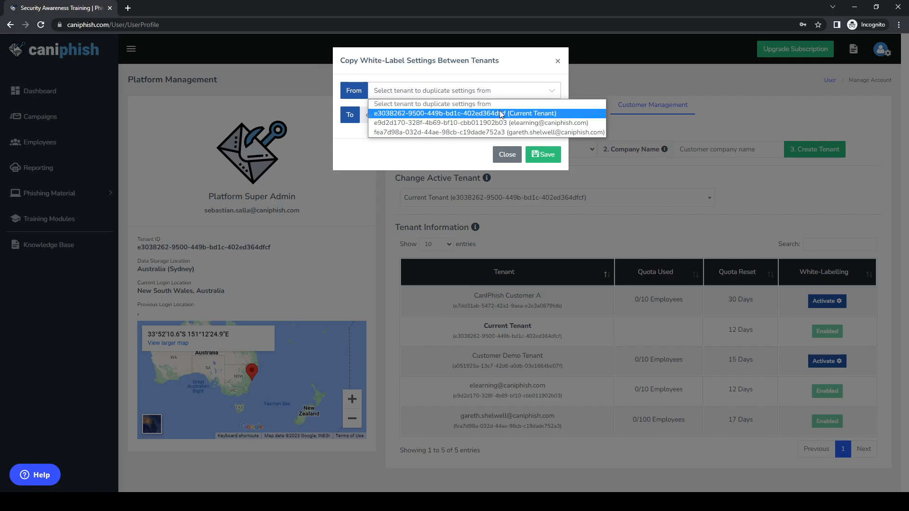
{"action": "left_click", "coordinate": [484, 114]}
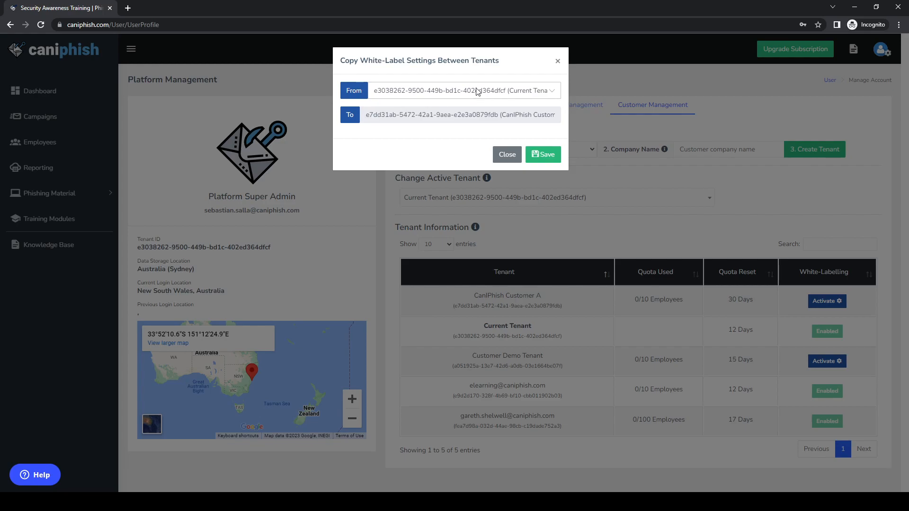
{"action": "left_click_drag", "start_coordinate": [504, 117], "coordinate": [551, 118]}
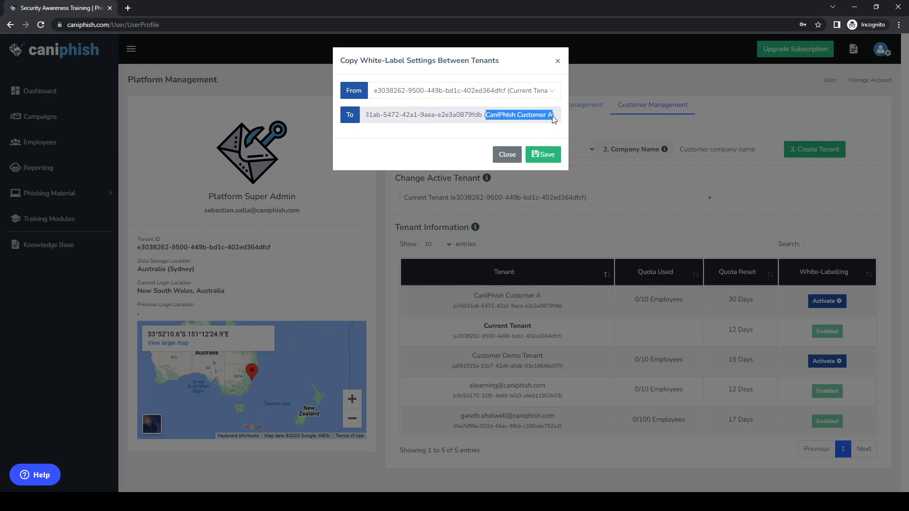
{"action": "left_click", "coordinate": [554, 119]}
{"action": "left_click", "coordinate": [527, 156]}
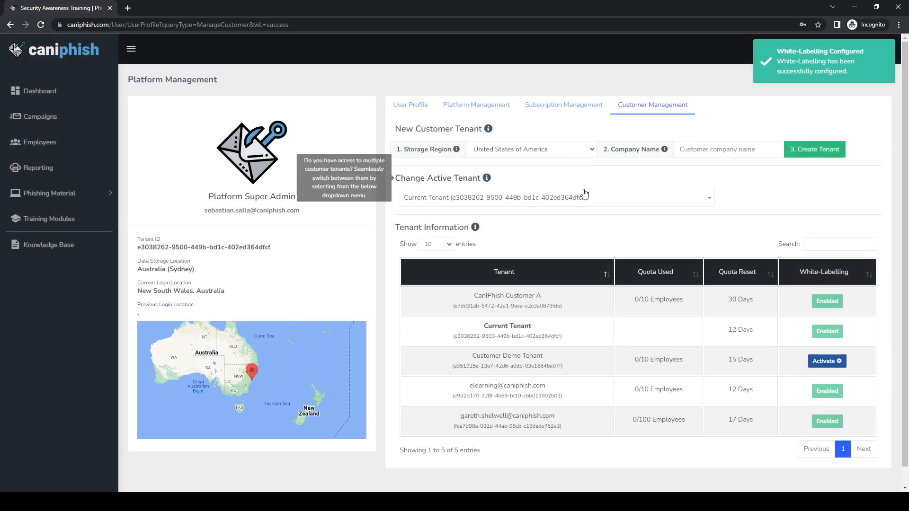
Switch the active tenant to CanIPhish Customer A, inspect its platform white-labelling configuration, and return to customer management.
{"action": "left_click", "coordinate": [585, 195]}
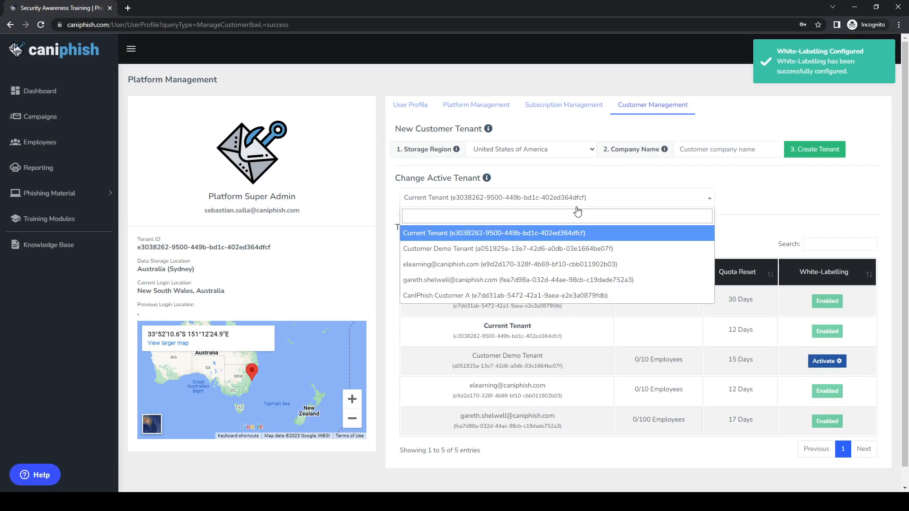
{"action": "left_click", "coordinate": [489, 295]}
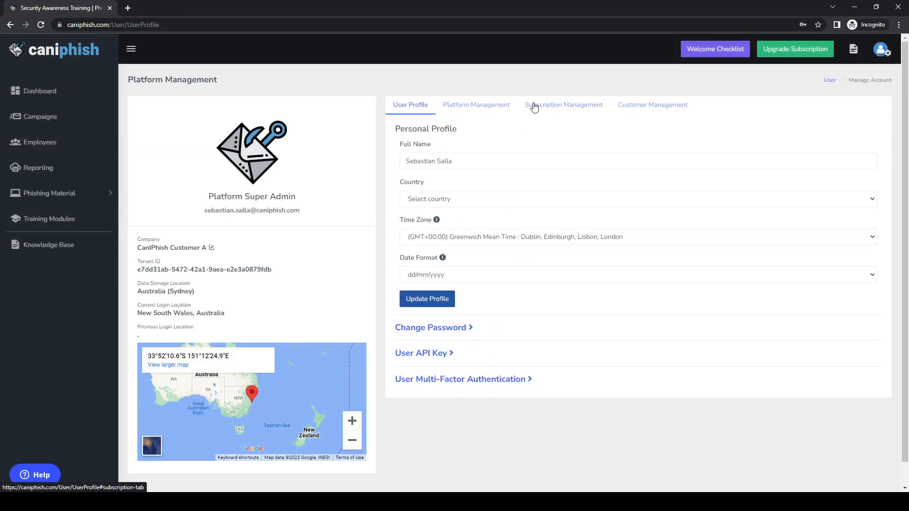
{"action": "left_click", "coordinate": [476, 105]}
{"action": "left_click", "coordinate": [464, 362]}
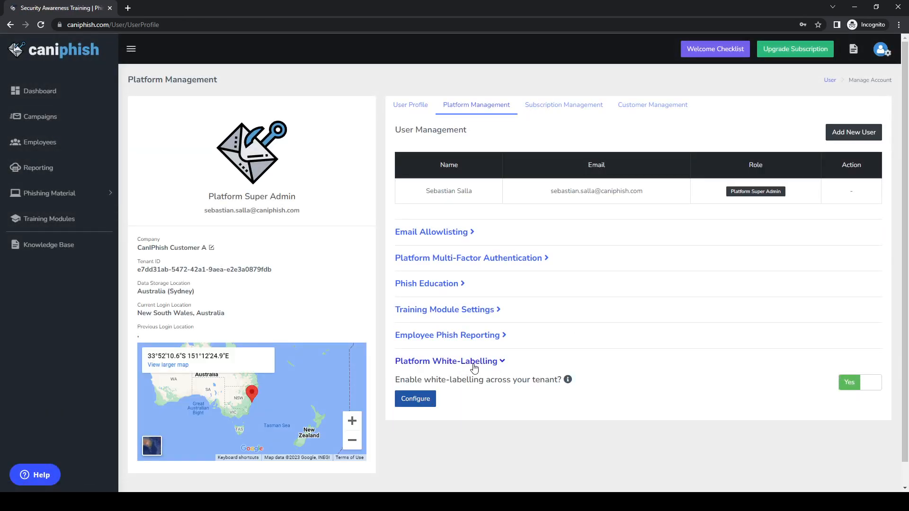
{"action": "left_click", "coordinate": [419, 399]}
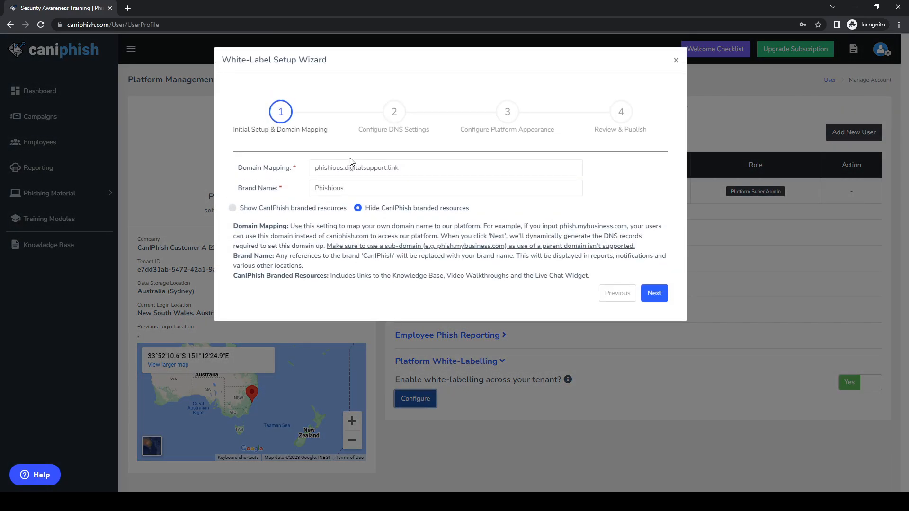
{"action": "left_click", "coordinate": [757, 275]}
{"action": "left_click", "coordinate": [630, 110]}
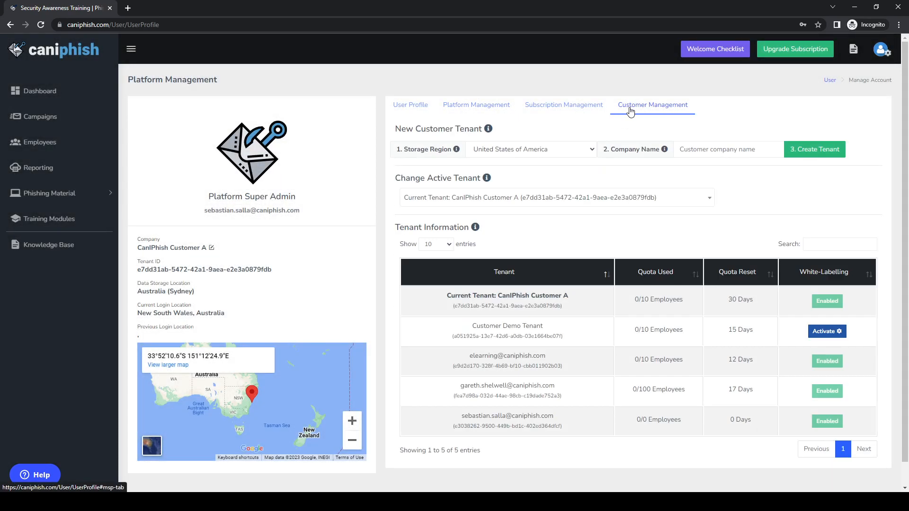